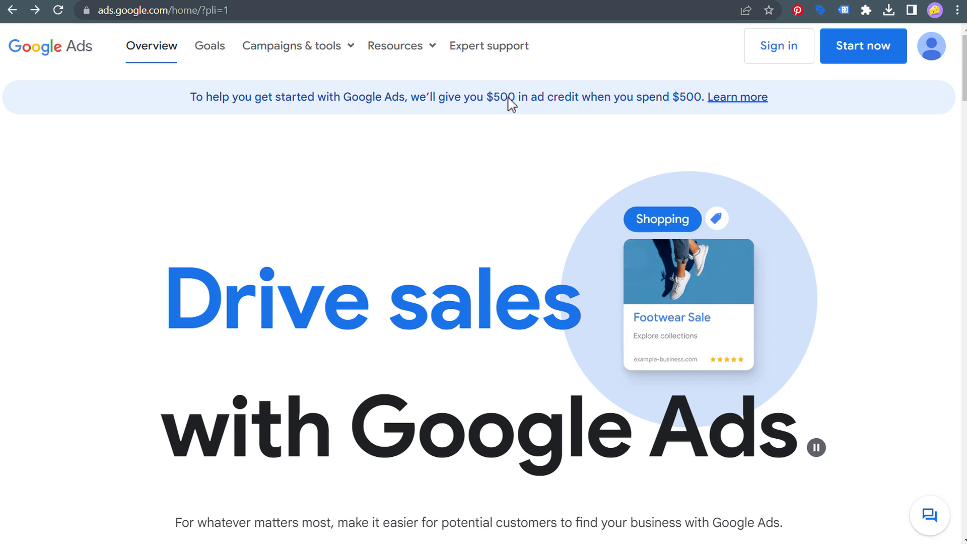
Step: Check which Google account is currently signed in to Google Ads
{"action": "left_click", "coordinate": [125, 2]}
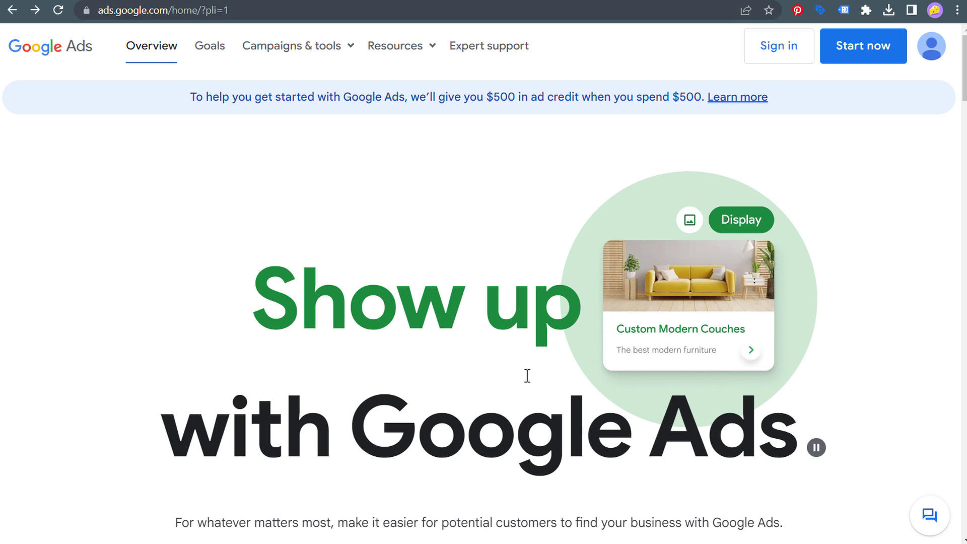
{"action": "left_click", "coordinate": [930, 46]}
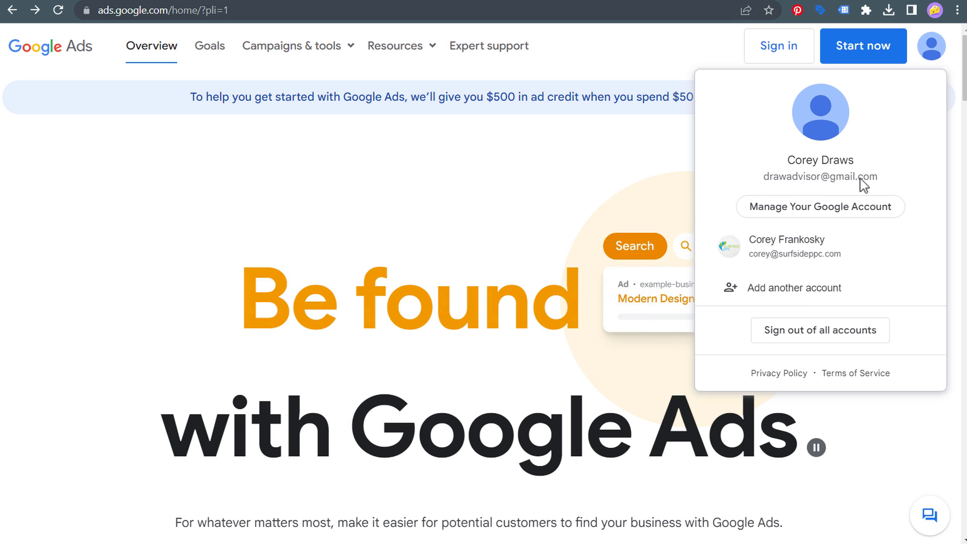
Step: Start signing up for a new Google Ads account via Start now
{"action": "left_click", "coordinate": [863, 46]}
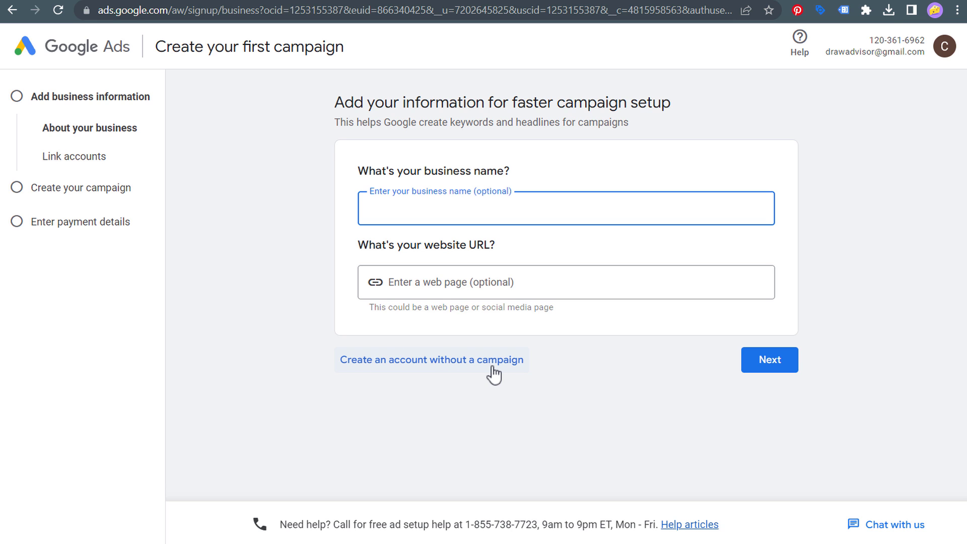
Step: Create the account without a campaign, keep US / New York time / USD, decline expert phone guidance and submit
{"action": "left_click", "coordinate": [452, 361]}
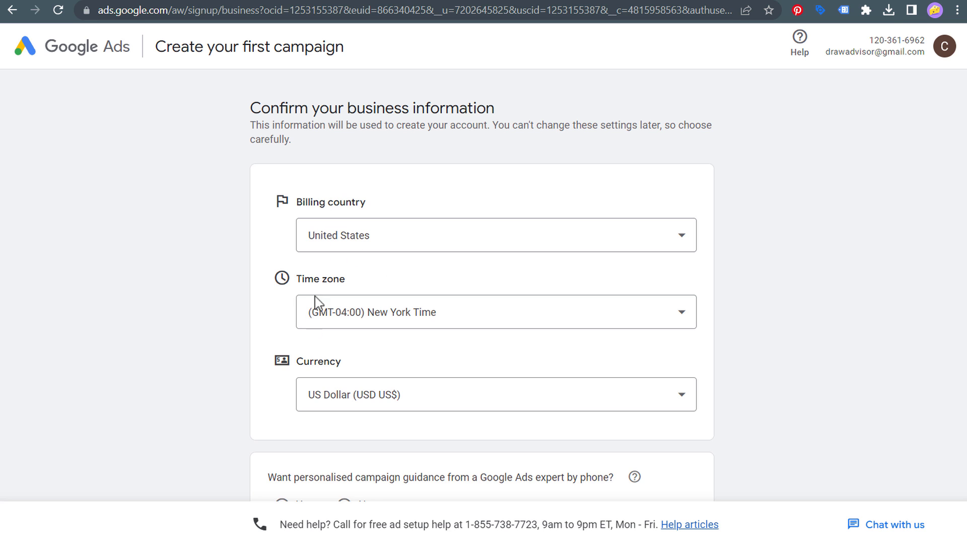
{"action": "scroll", "coordinate": [806, 307], "scroll_direction": "down", "scroll_amount": 2}
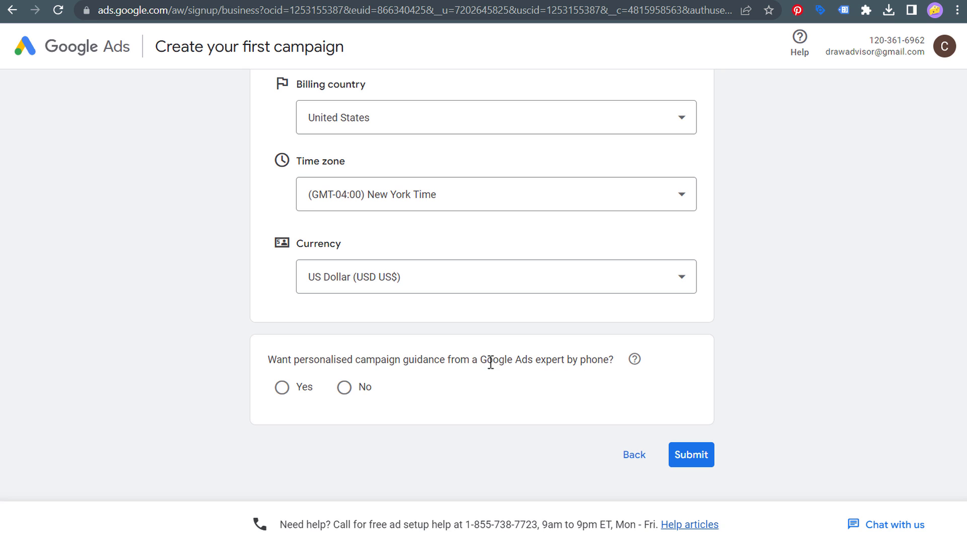
{"action": "left_click", "coordinate": [343, 386]}
{"action": "left_click", "coordinate": [693, 457]}
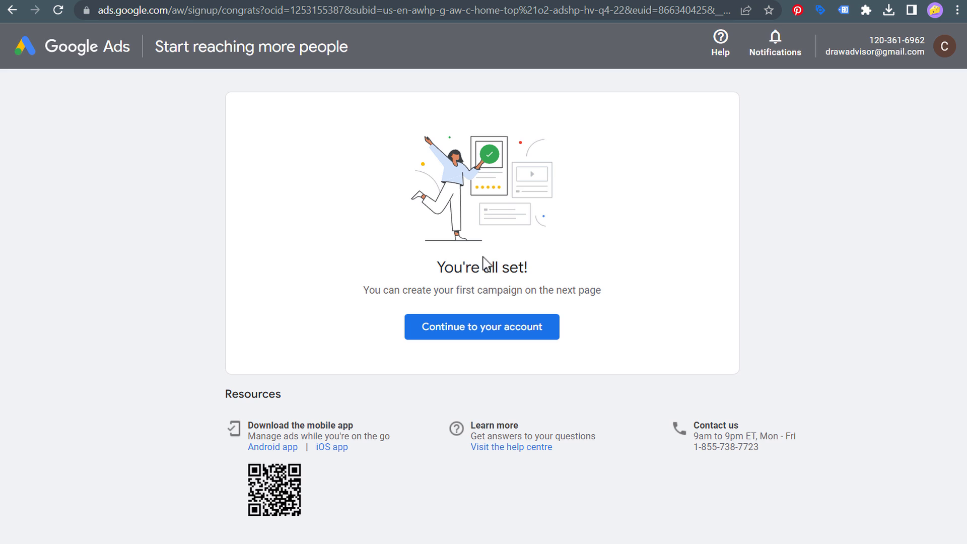
Step: Continue into the newly created Google Ads account
{"action": "left_click_drag", "start_coordinate": [389, 290], "coordinate": [537, 294]}
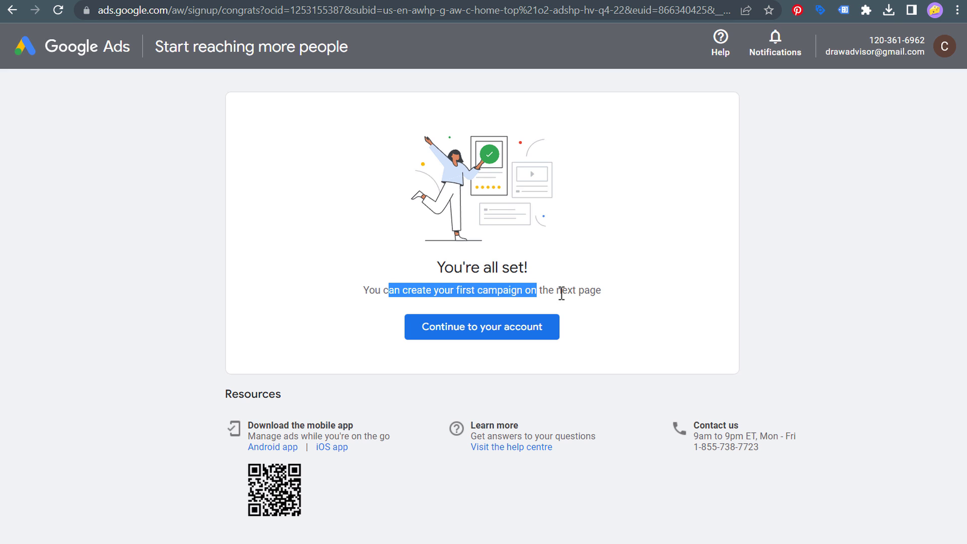
{"action": "left_click", "coordinate": [575, 309]}
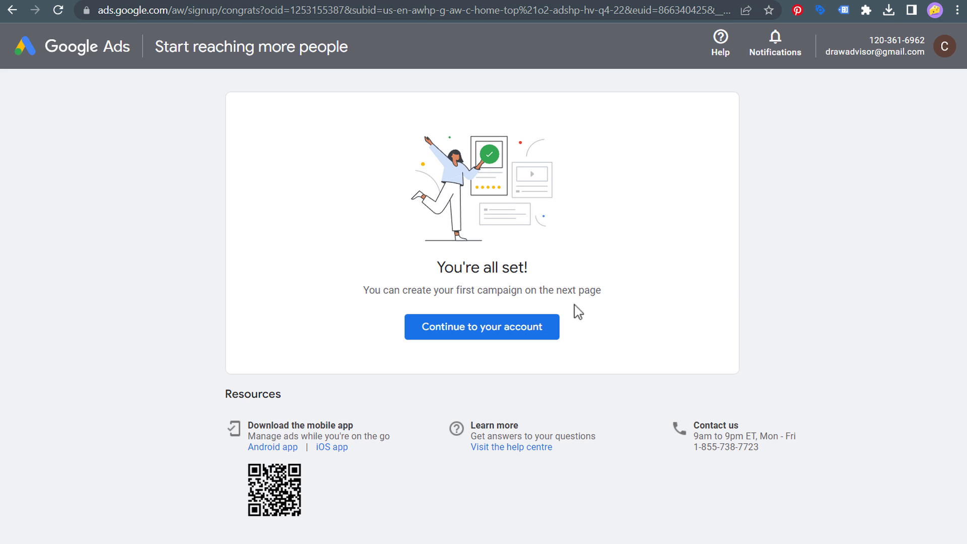
{"action": "left_click", "coordinate": [498, 326]}
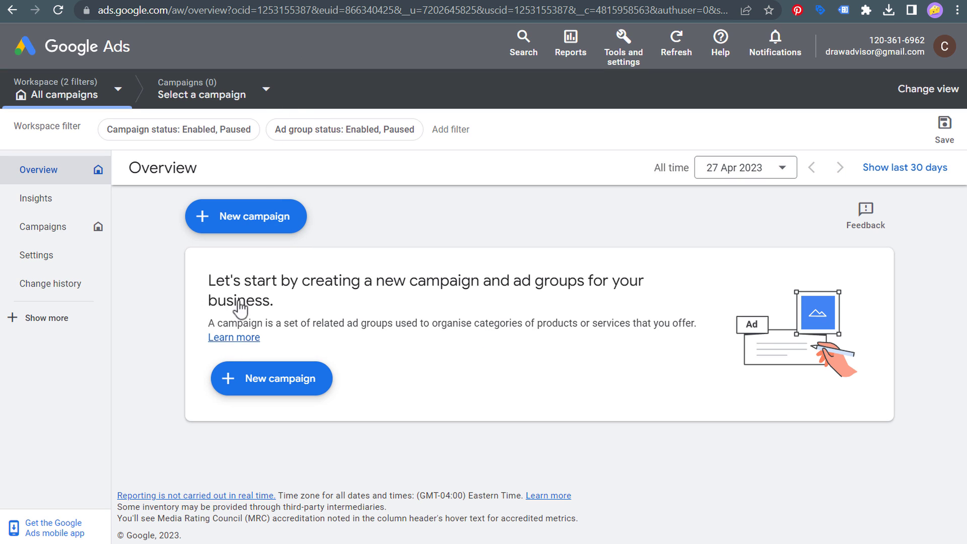
Step: Start a new campaign from the Overview page to reach the objective choices
{"action": "left_click_drag", "start_coordinate": [241, 284], "coordinate": [319, 284]}
{"action": "left_click", "coordinate": [391, 284]}
{"action": "left_click_drag", "start_coordinate": [378, 283], "coordinate": [446, 285]}
{"action": "left_click", "coordinate": [453, 330]}
{"action": "left_click", "coordinate": [272, 377]}
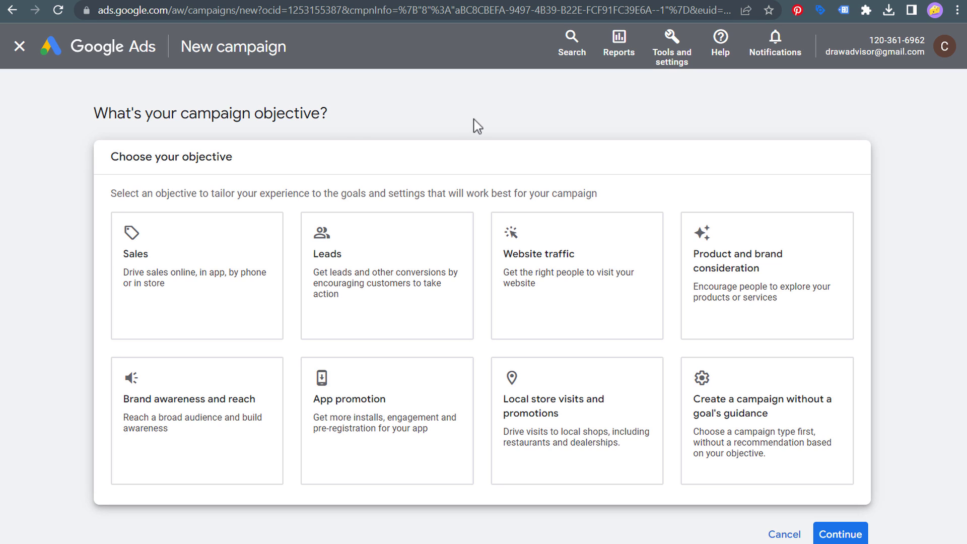
Step: Reach the billing Payments Set-up page via Tools and settings
{"action": "left_click", "coordinate": [672, 47]}
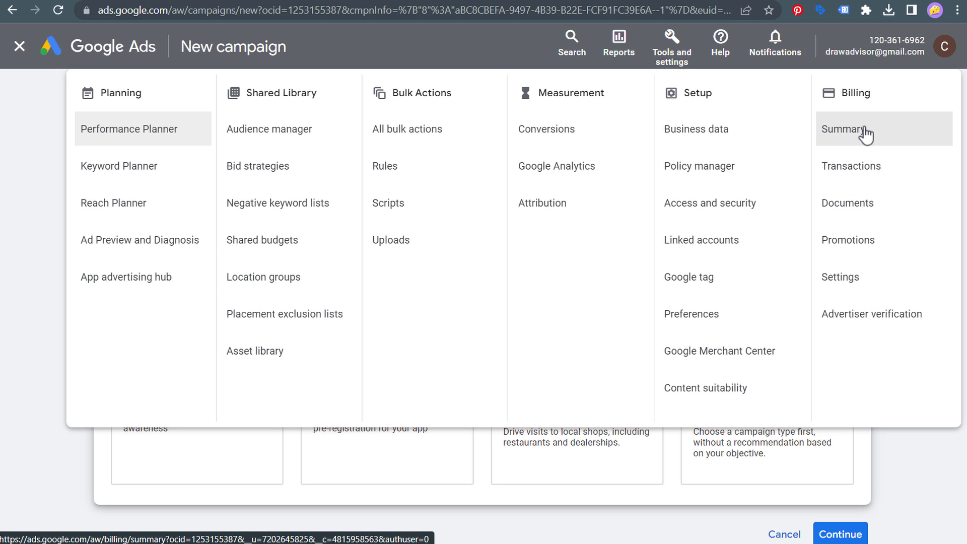
{"action": "left_click", "coordinate": [840, 276]}
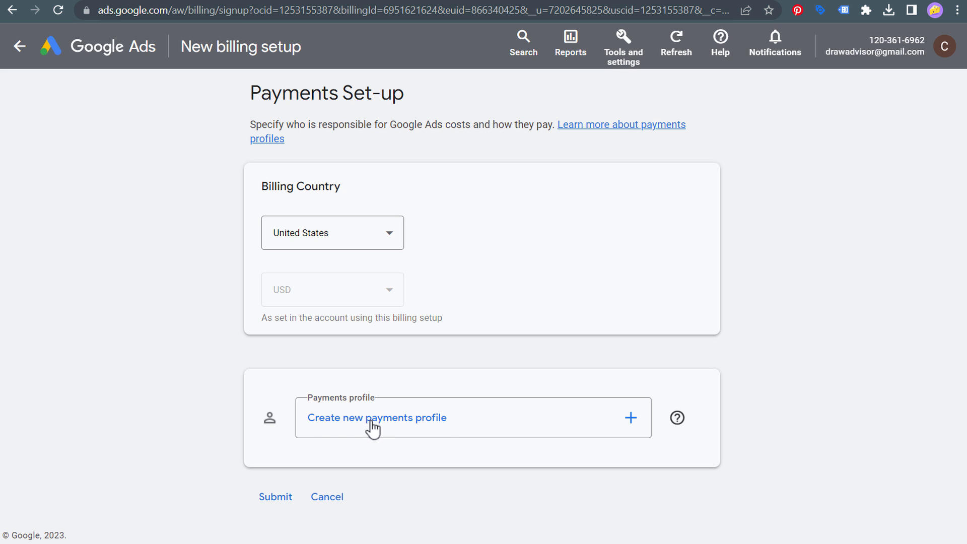
{"action": "left_click", "coordinate": [600, 424]}
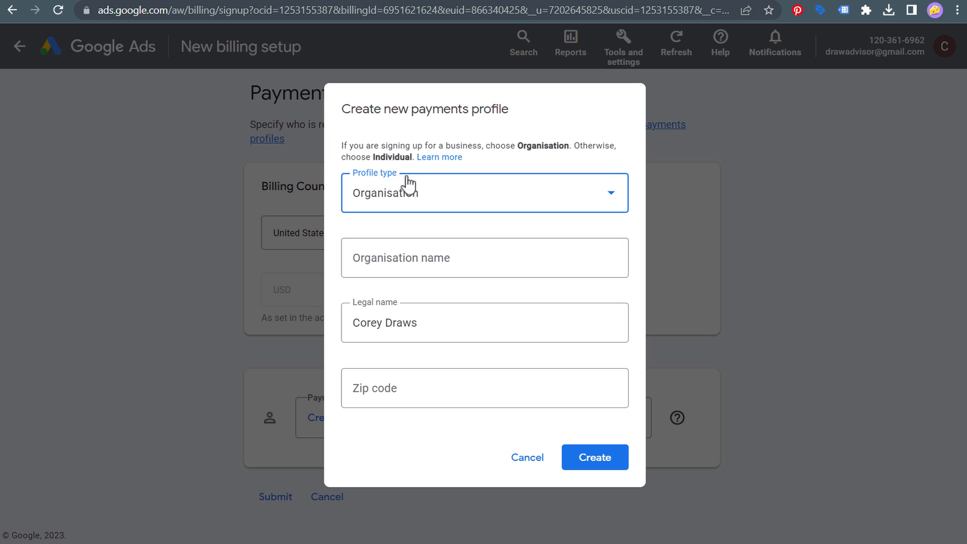
{"action": "left_click", "coordinate": [483, 202]}
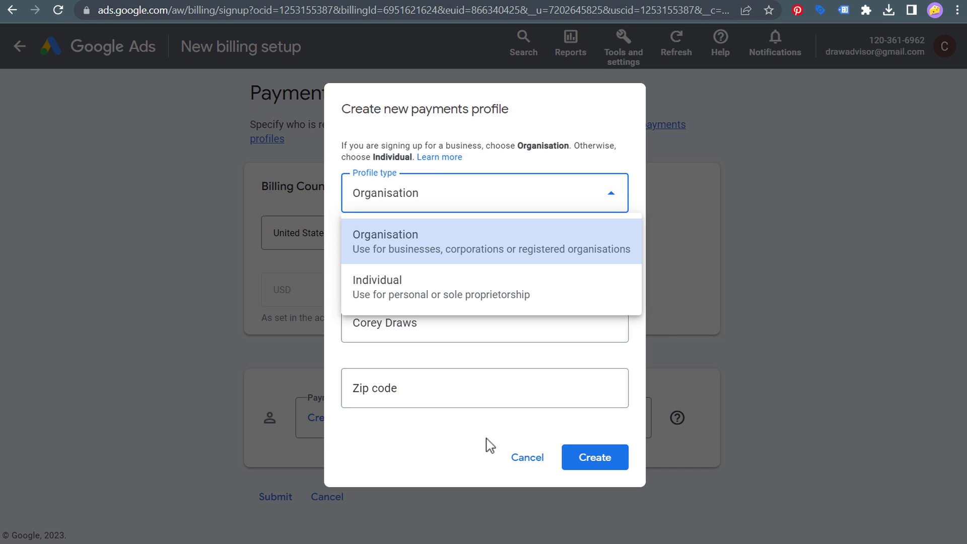
{"action": "left_click", "coordinate": [522, 460]}
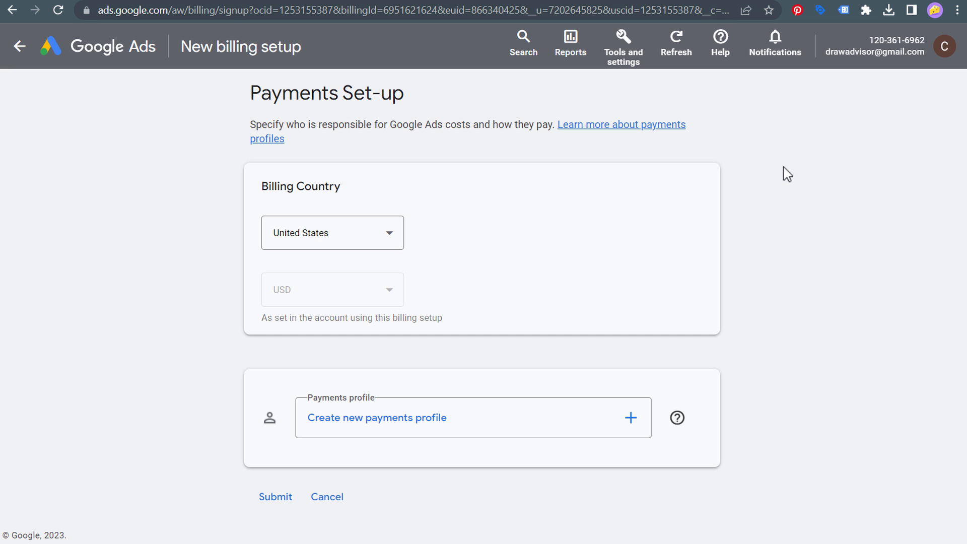
Step: Dismiss the Tools and settings menu and return to the account Overview
{"action": "left_click", "coordinate": [622, 46]}
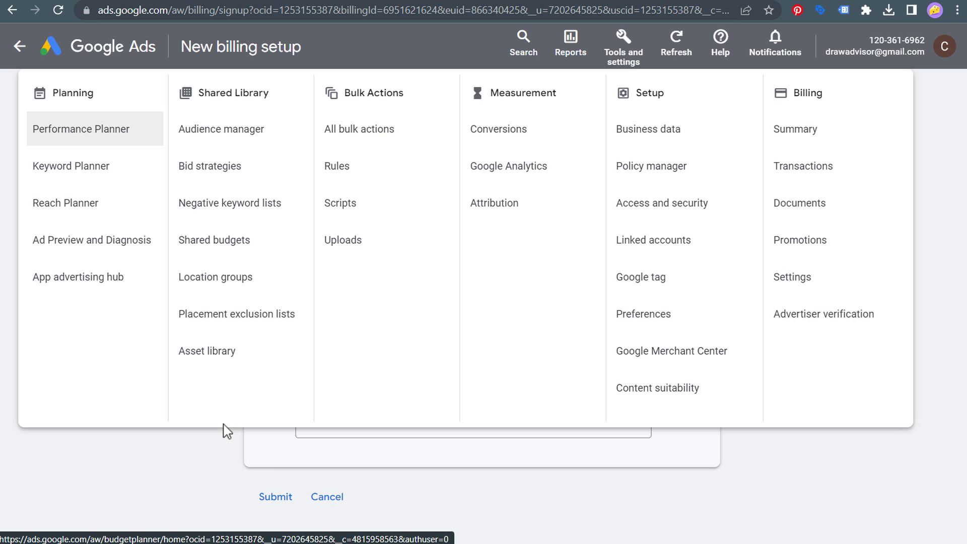
{"action": "left_click", "coordinate": [811, 460]}
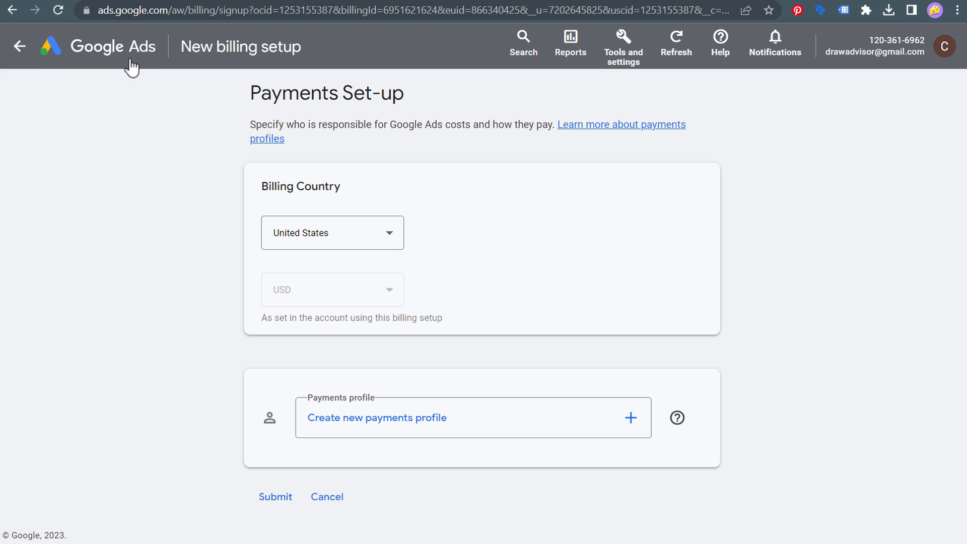
{"action": "left_click", "coordinate": [95, 47]}
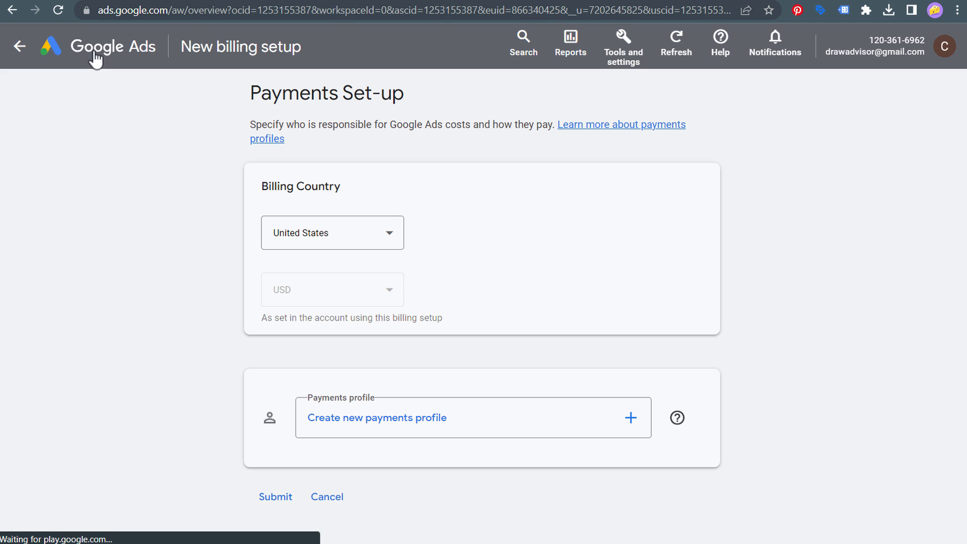